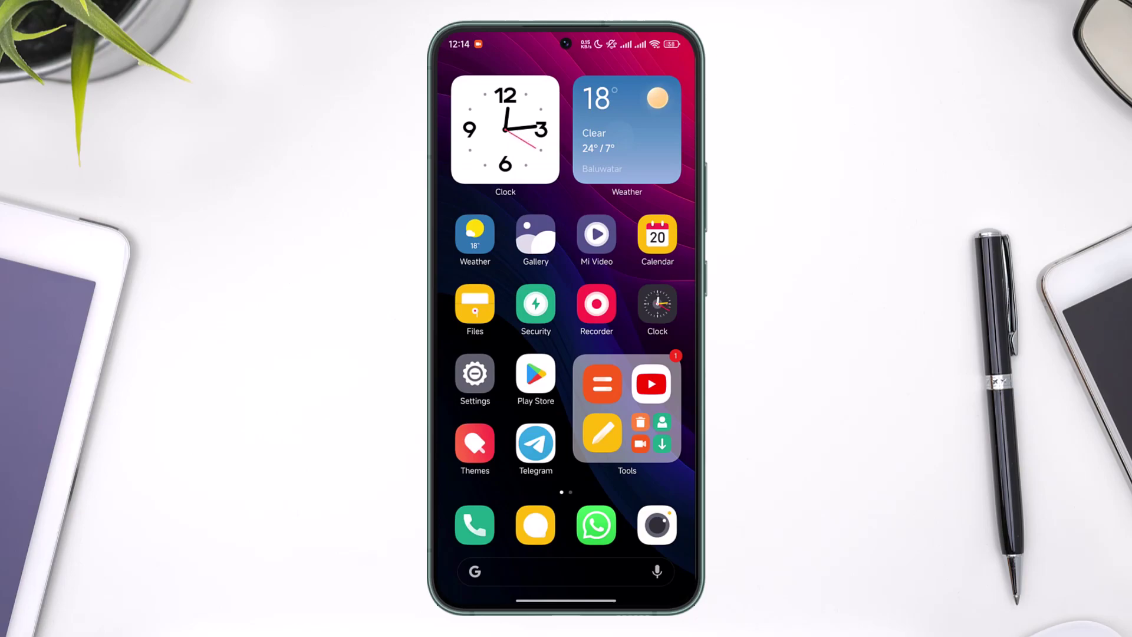
Step: Open Facebook's Blocking list under Settings & privacy and cancel the Unblock dialog
left_click_drag(637, 354, 477, 354)
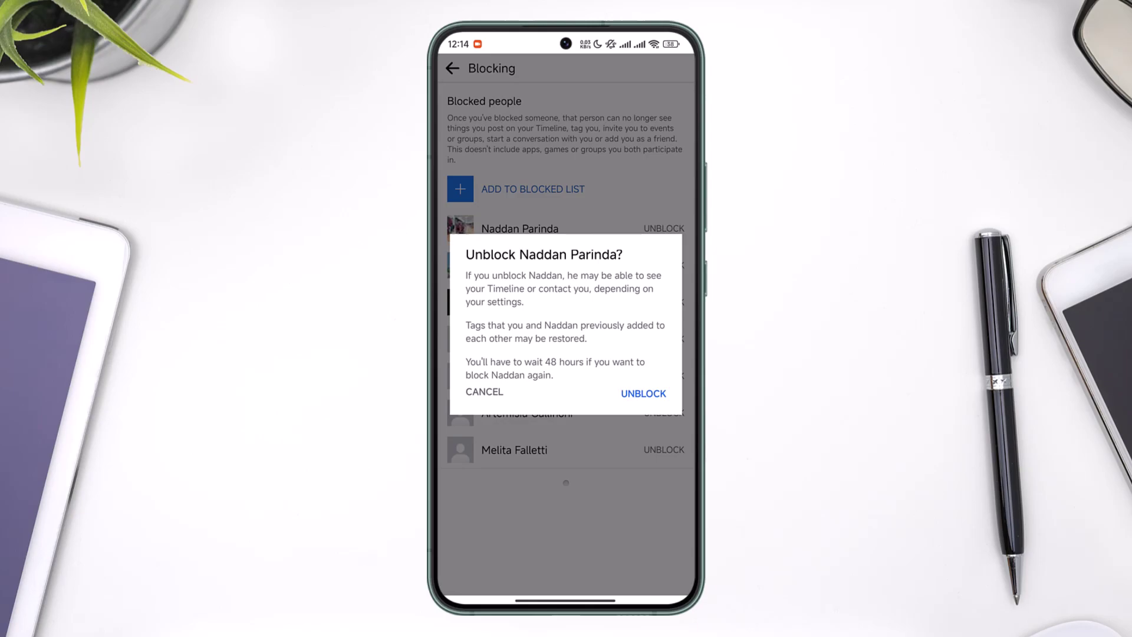
left_click_drag(694, 361, 616, 363)
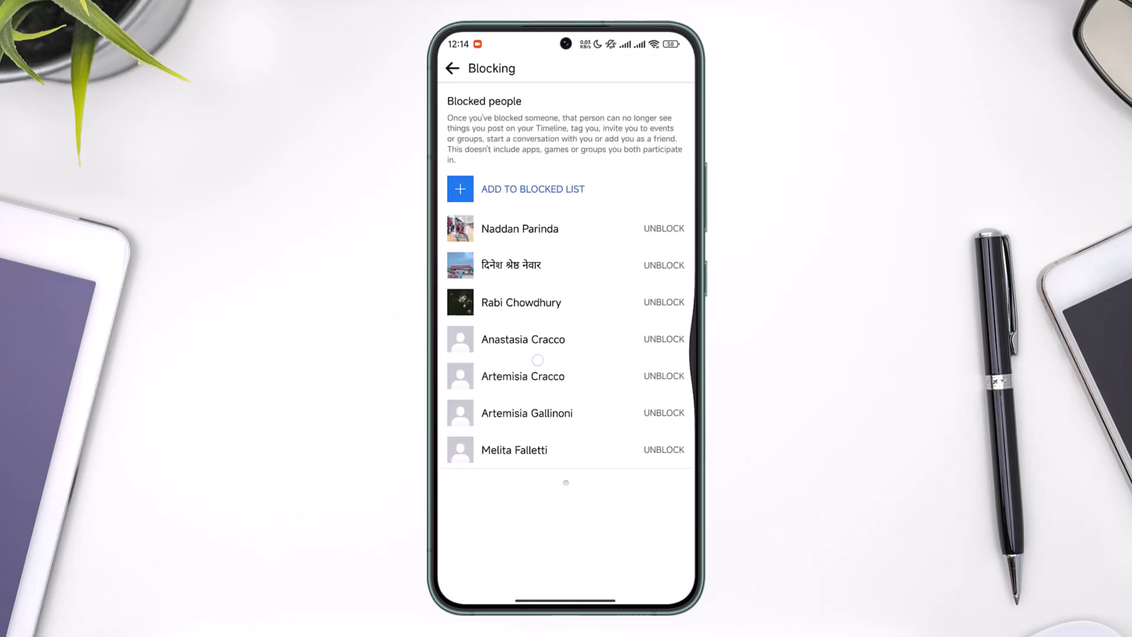
Step: Open a friend's profile from Friends > Your Friends and choose Report profile
mouse_move(694, 362)
left_mouse_down()
mouse_move(538, 360)
mouse_move(588, 368)
left_mouse_up()
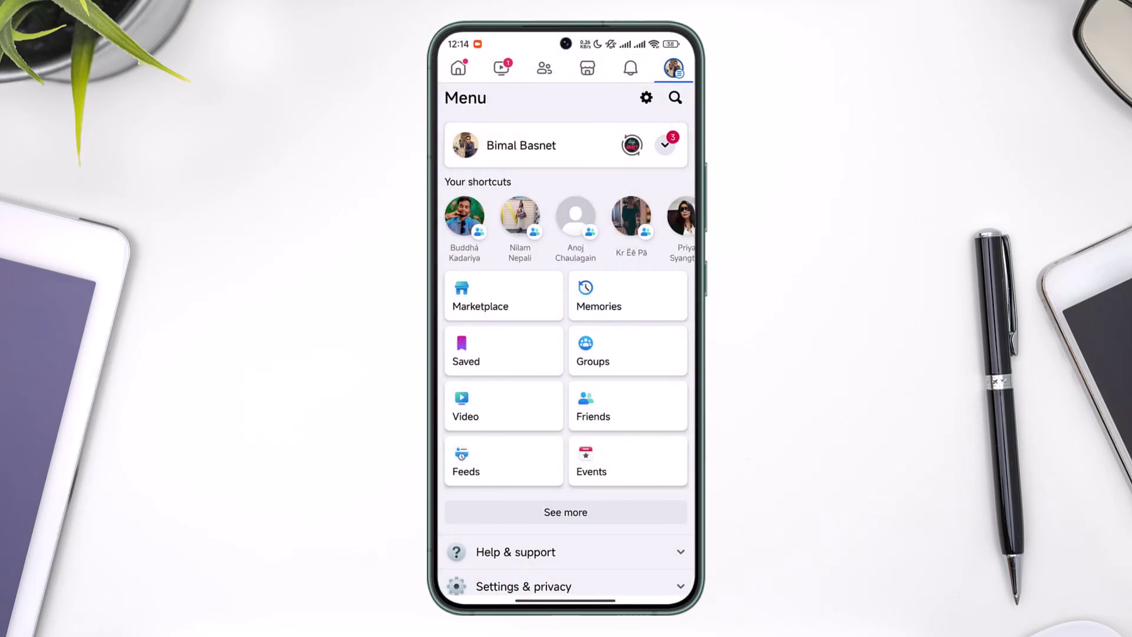
left_click(544, 68)
left_click(559, 124)
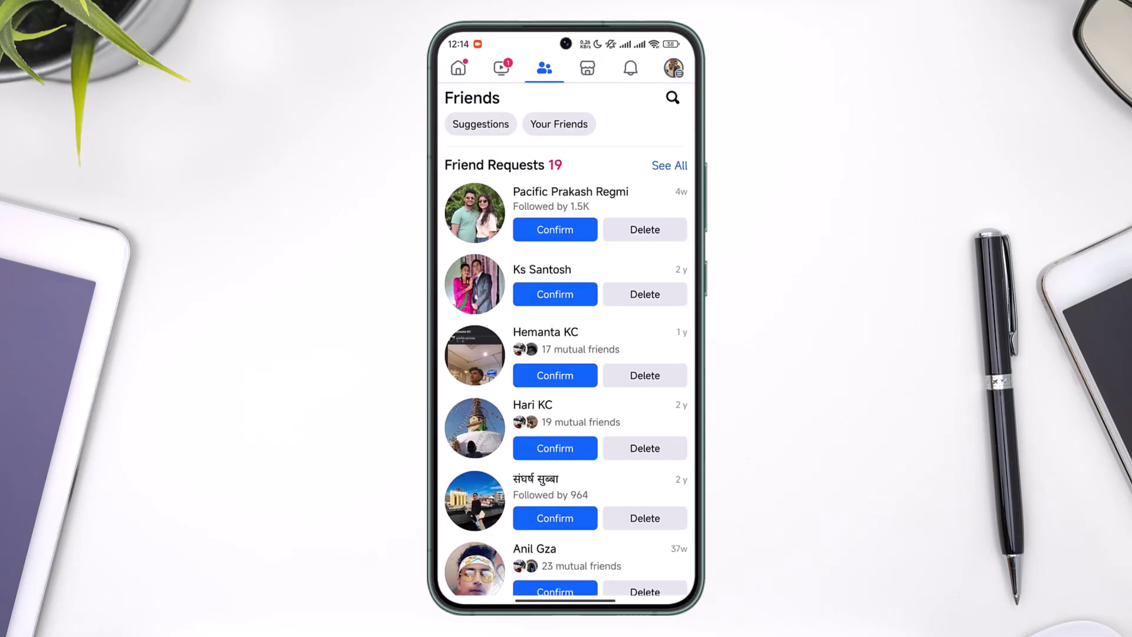
left_click(567, 175)
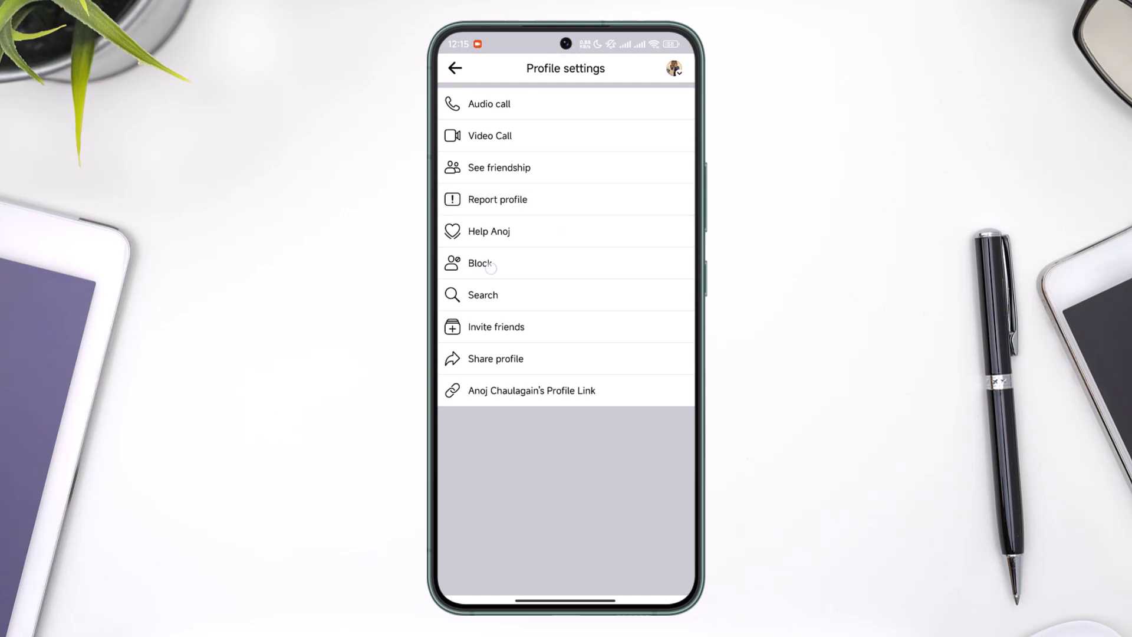
left_click(492, 266)
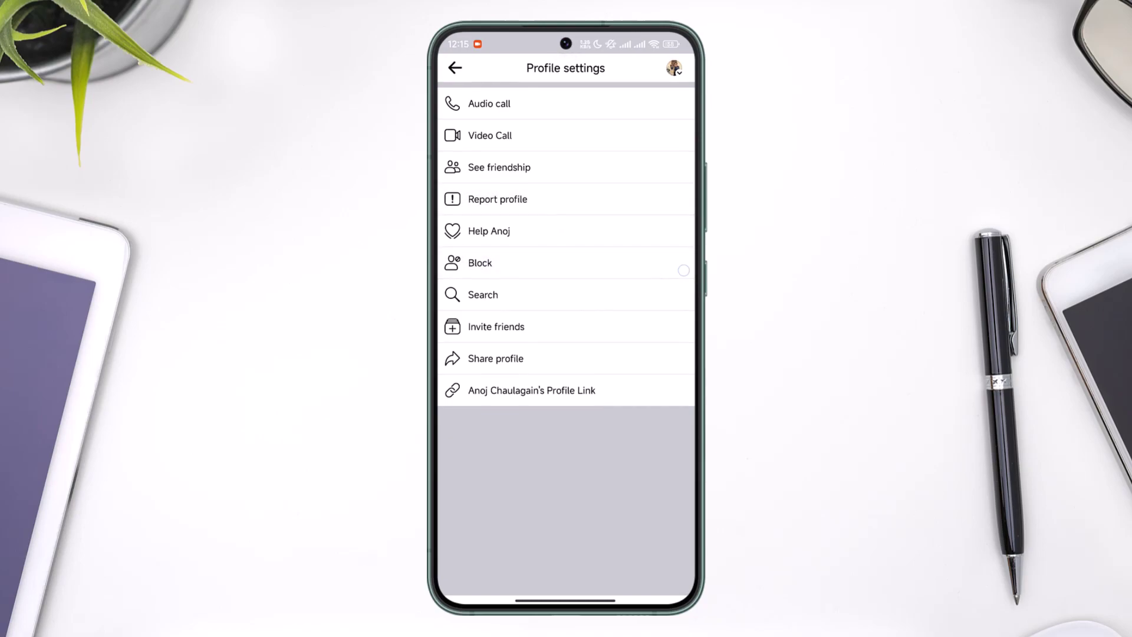
left_click(534, 209)
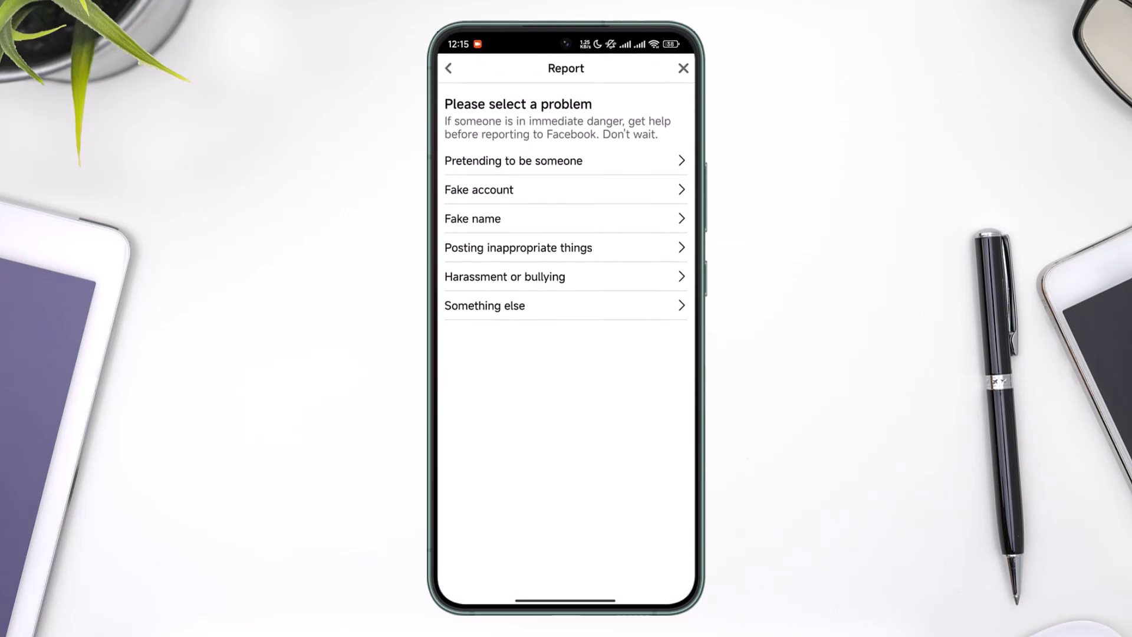
Step: Report the profile for Harassment or bullying, review the Block profile step, and return home
left_click(548, 277)
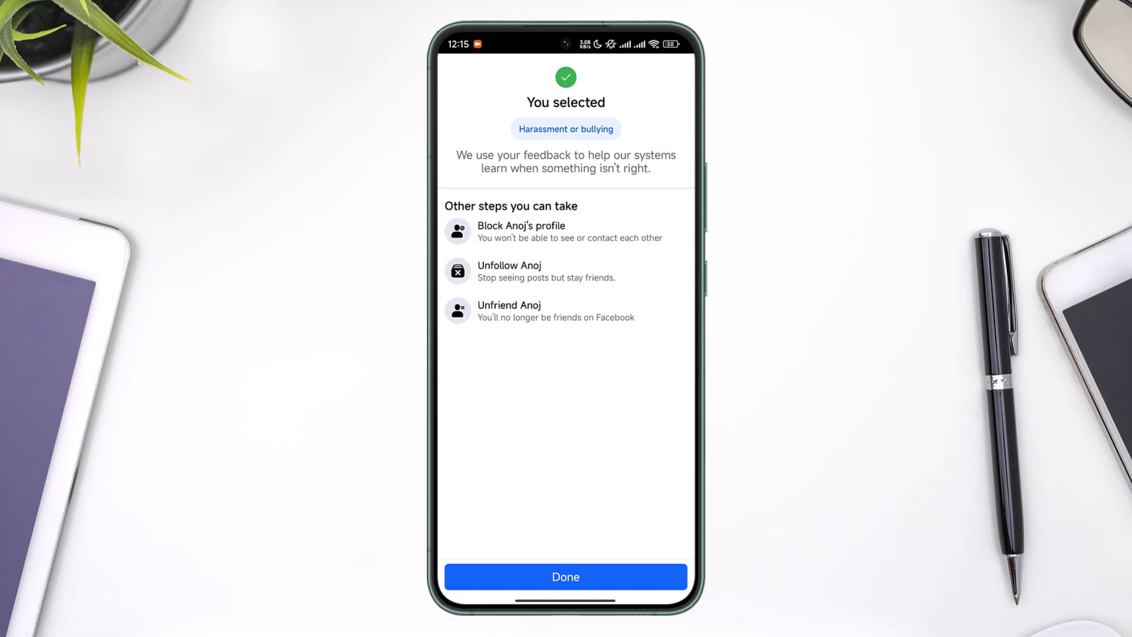
left_click(634, 236)
left_click_drag(574, 600, 575, 354)
left_click_drag(479, 355, 656, 354)
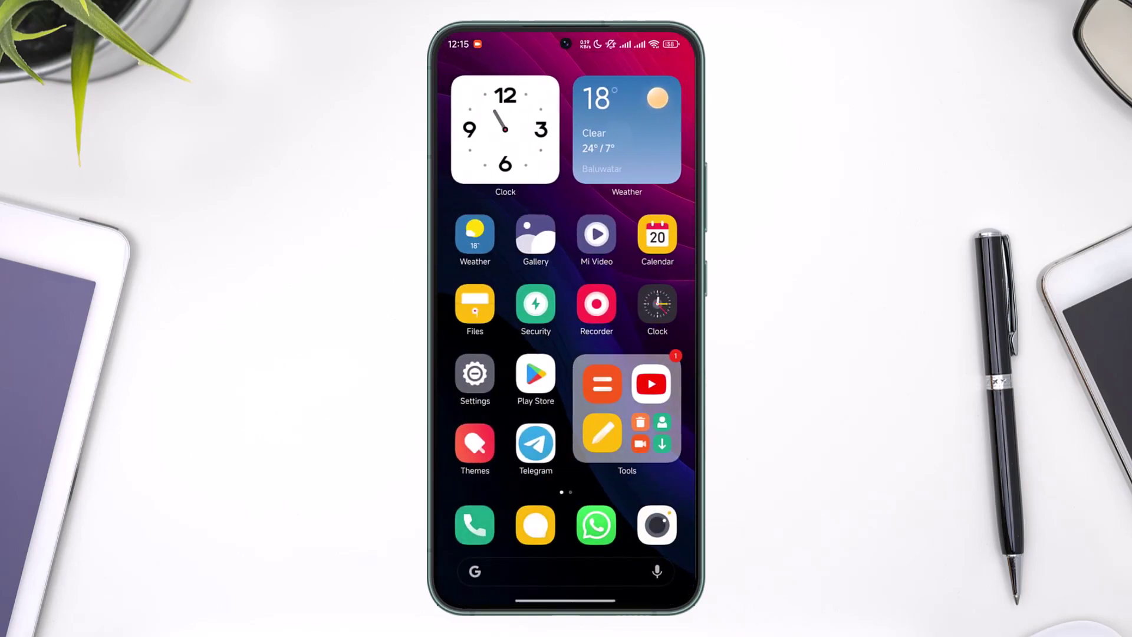